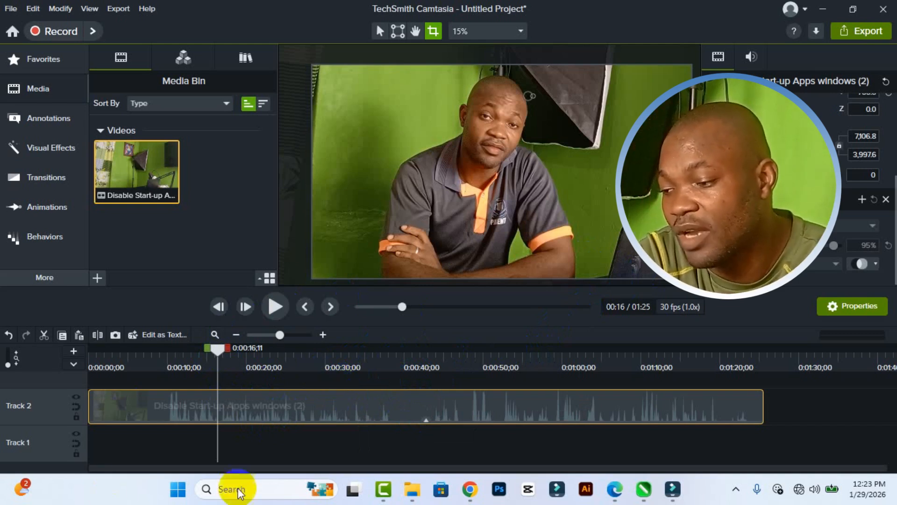
# Select the timeline range from the start to 0:00:10;10 and cut it, closing the gap on Track 2.
pyautogui.moveTo(220, 354); pyautogui.dragTo(498, 360)
pyautogui.moveTo(455, 332); pyautogui.dragTo(542, 404)
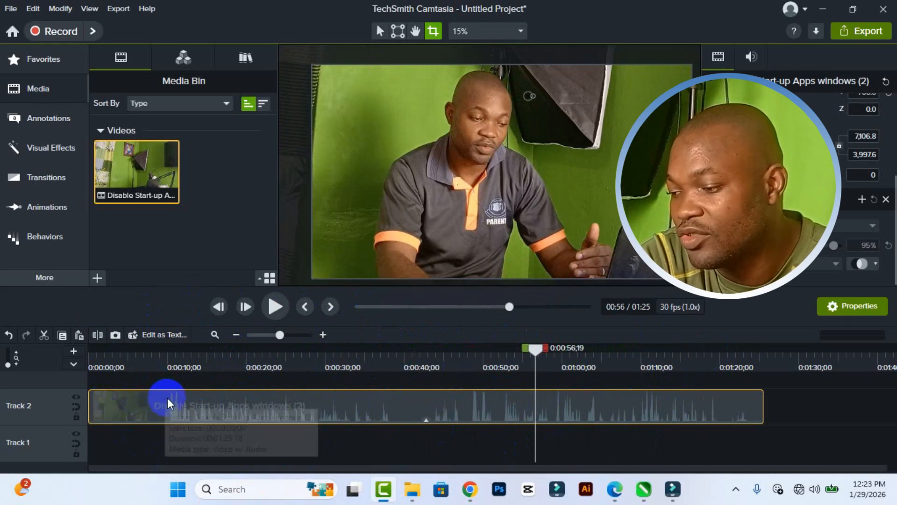
pyautogui.click(158, 366)
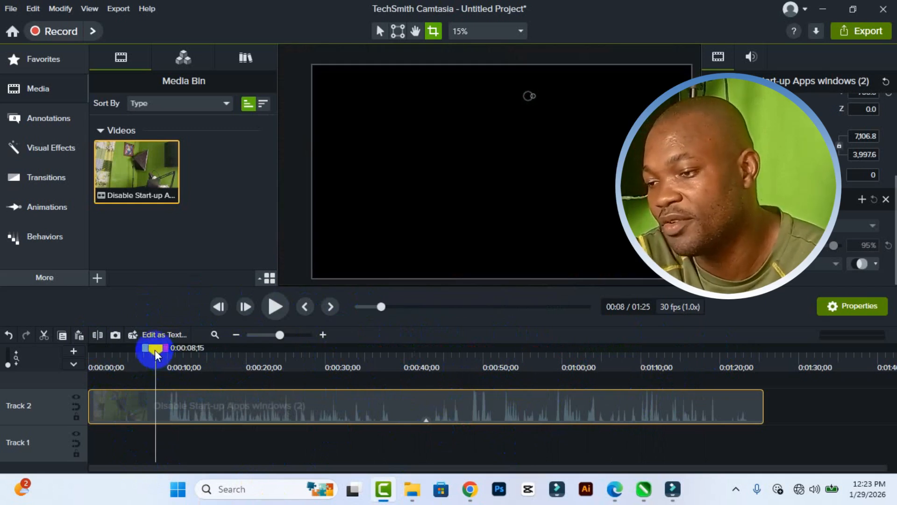
pyautogui.click(150, 351)
pyautogui.moveTo(151, 354); pyautogui.dragTo(138, 354)
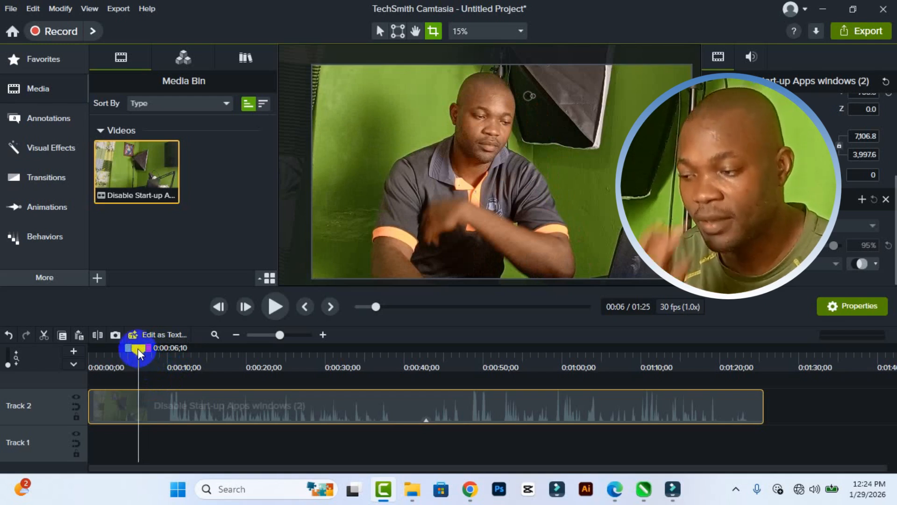
pyautogui.moveTo(140, 353); pyautogui.dragTo(82, 353)
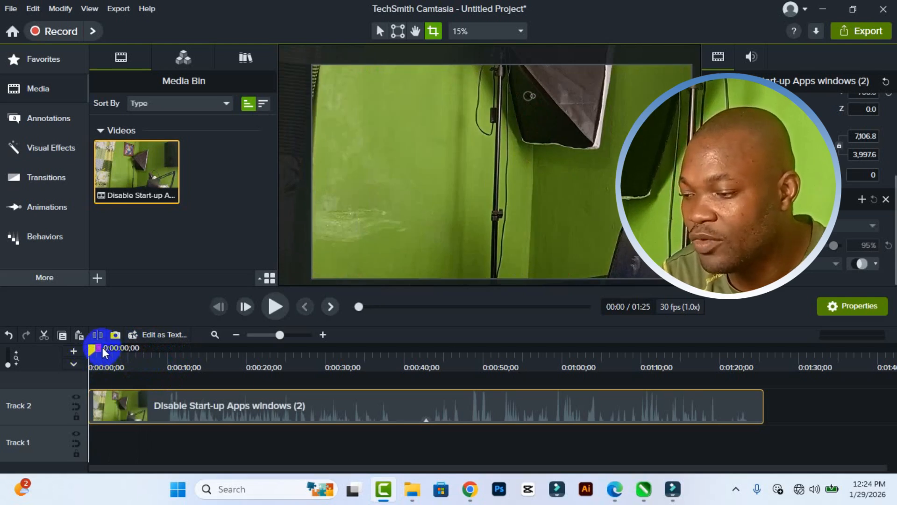
pyautogui.moveTo(103, 353); pyautogui.dragTo(180, 352)
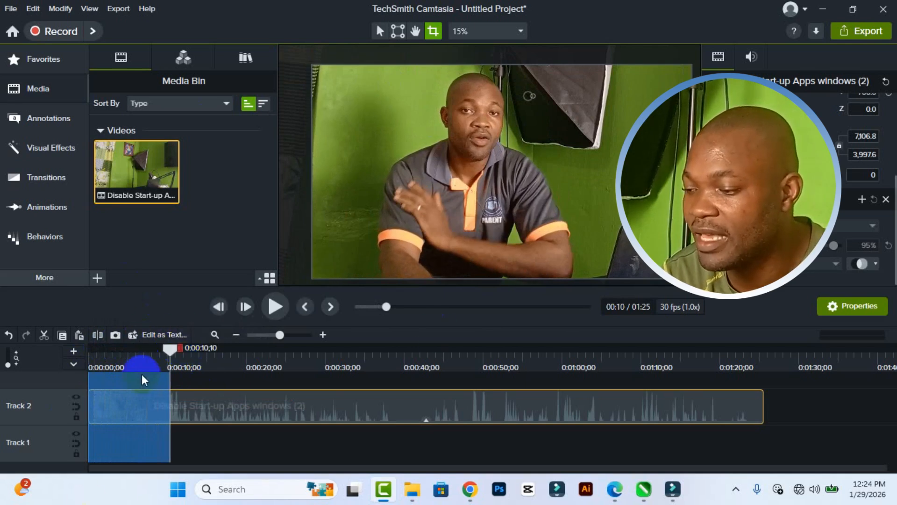
pyautogui.moveTo(171, 346); pyautogui.dragTo(146, 360)
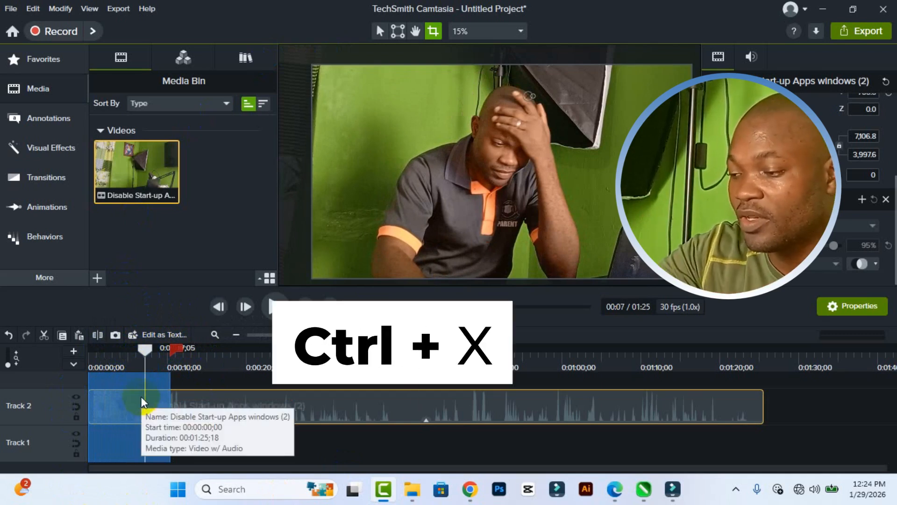
pyautogui.hotkey('ctrl', 'x')
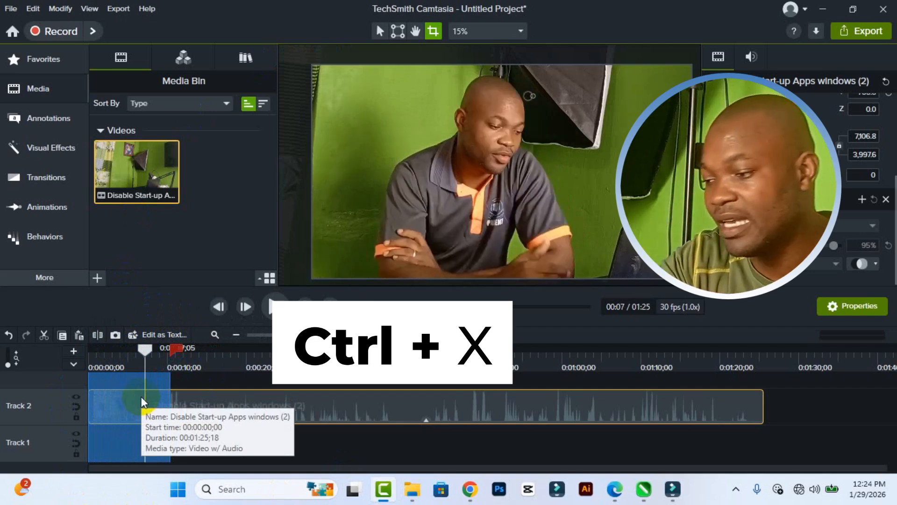
pyautogui.click(143, 402)
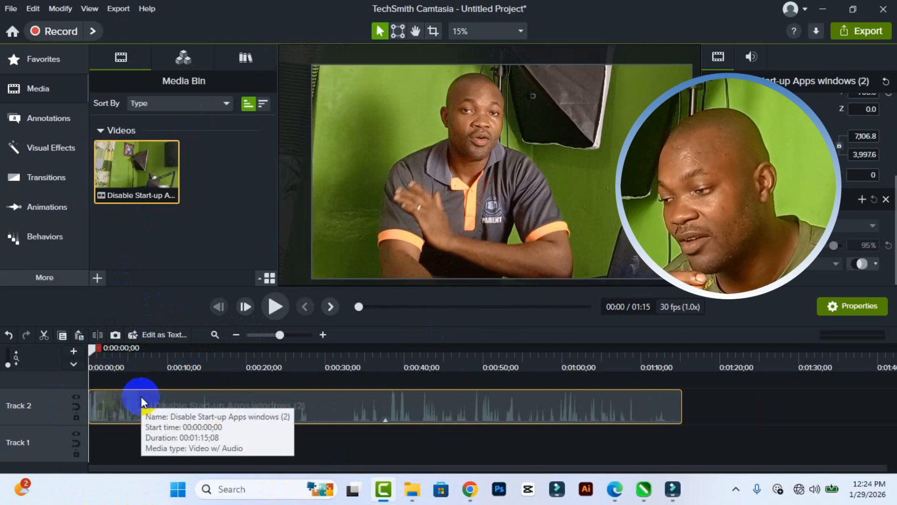
# Split the Track 2 clip at 0:00:27;23, where the silent stretch in its waveform begins.
pyautogui.moveTo(93, 356); pyautogui.dragTo(378, 369)
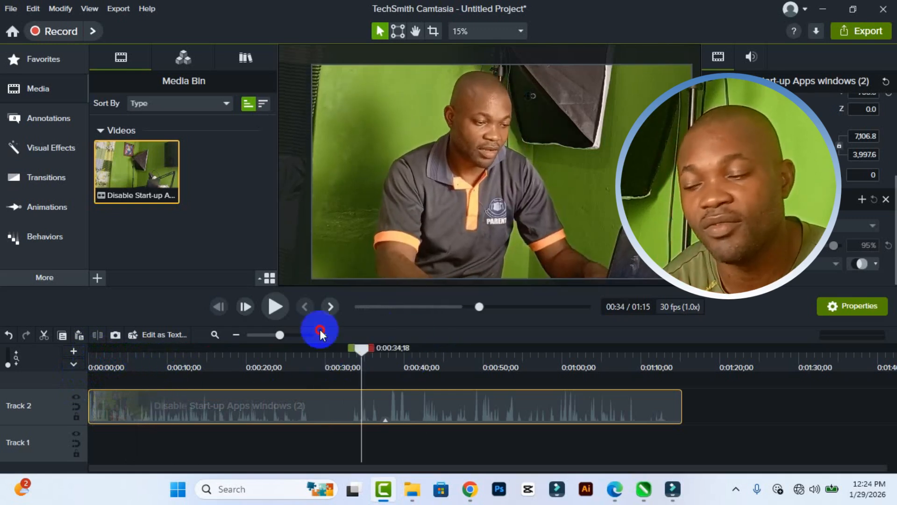
pyautogui.click(307, 422)
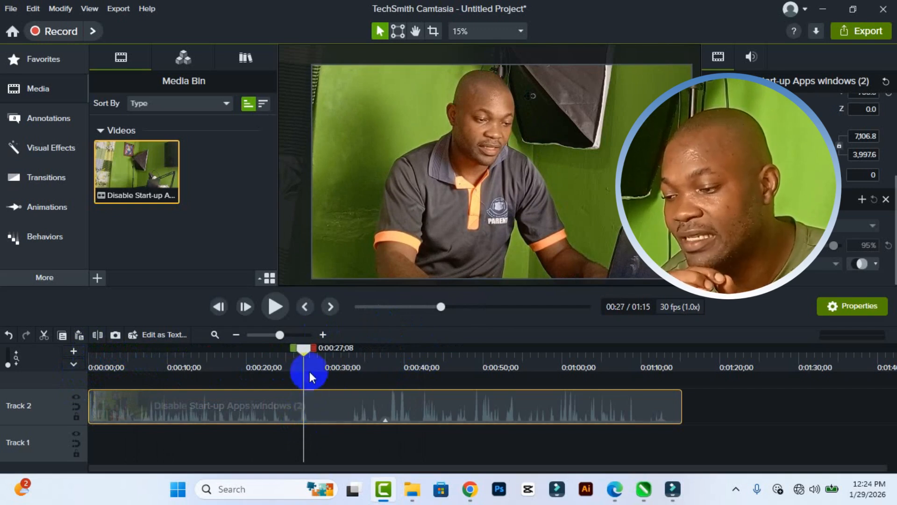
pyautogui.moveTo(304, 352); pyautogui.dragTo(306, 351)
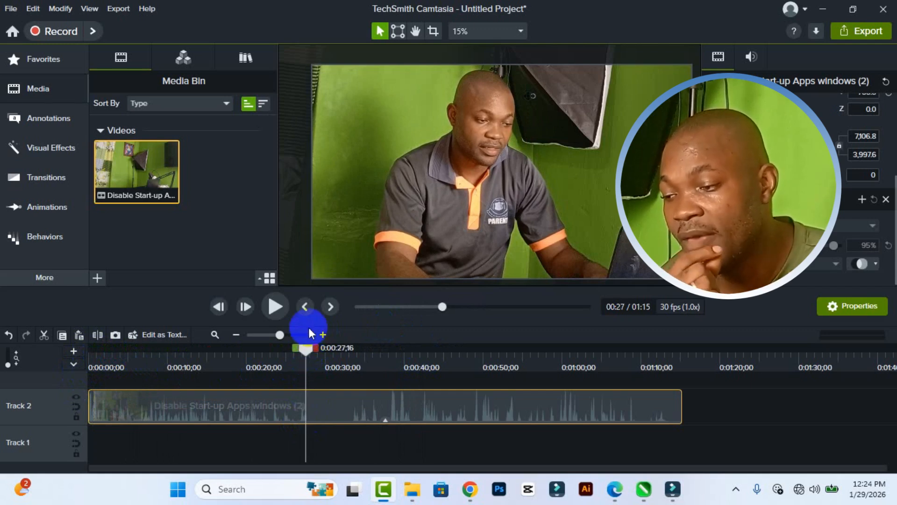
pyautogui.click(324, 338)
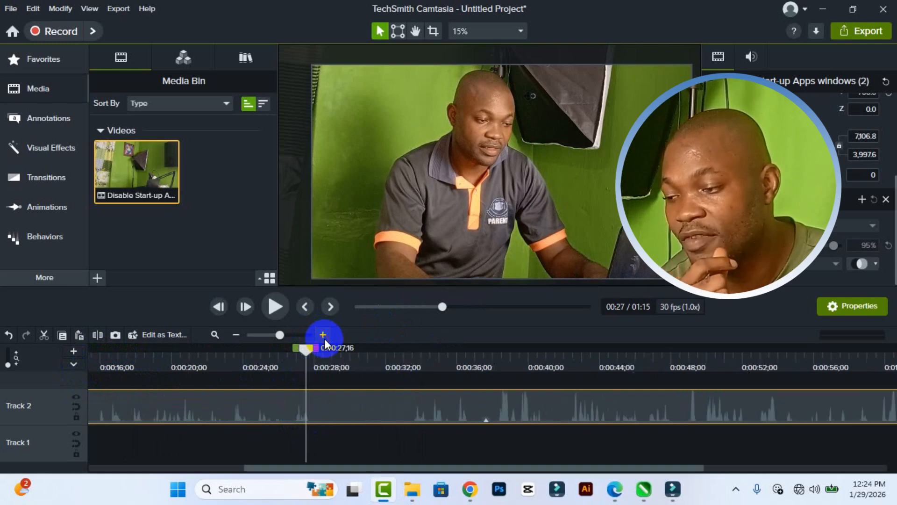
pyautogui.moveTo(302, 352); pyautogui.dragTo(311, 352)
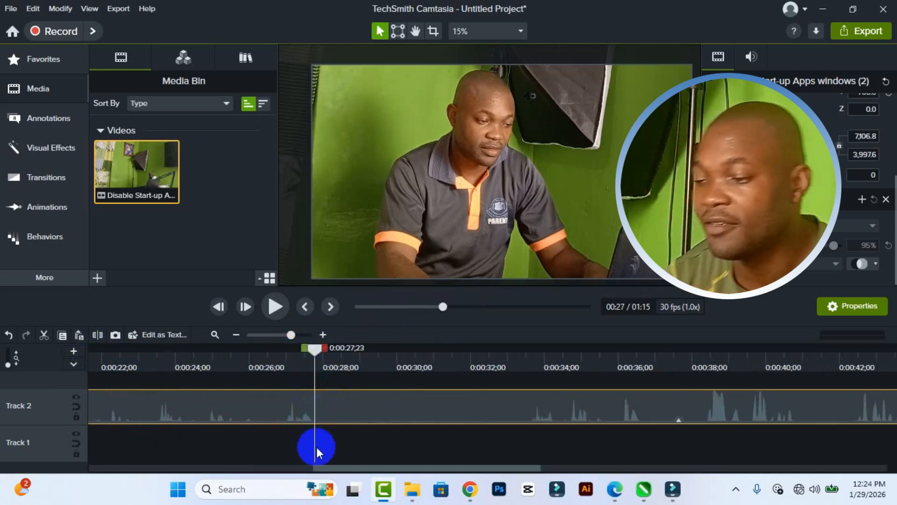
pyautogui.press('s')
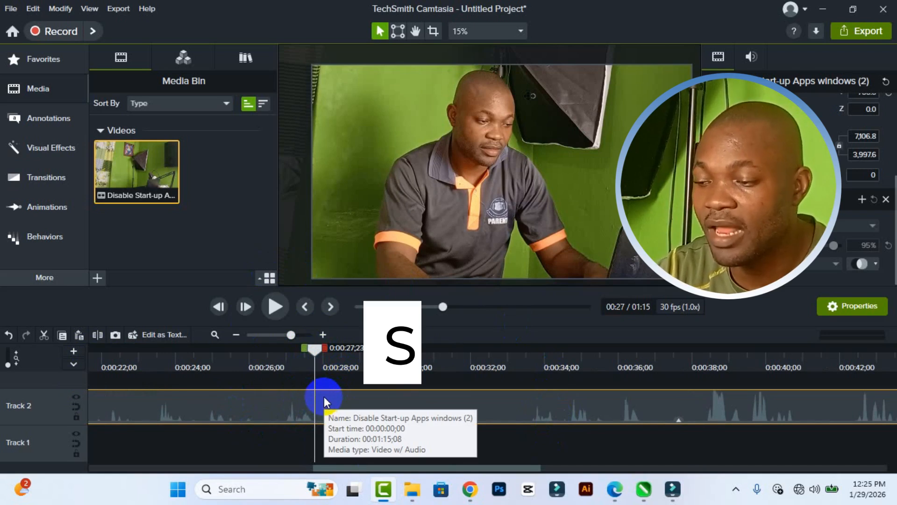
pyautogui.click(346, 403)
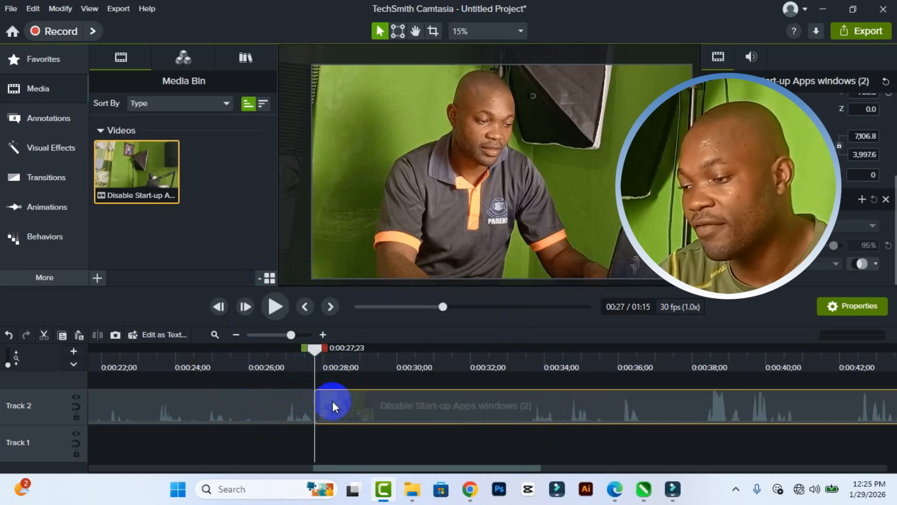
pyautogui.click(281, 408)
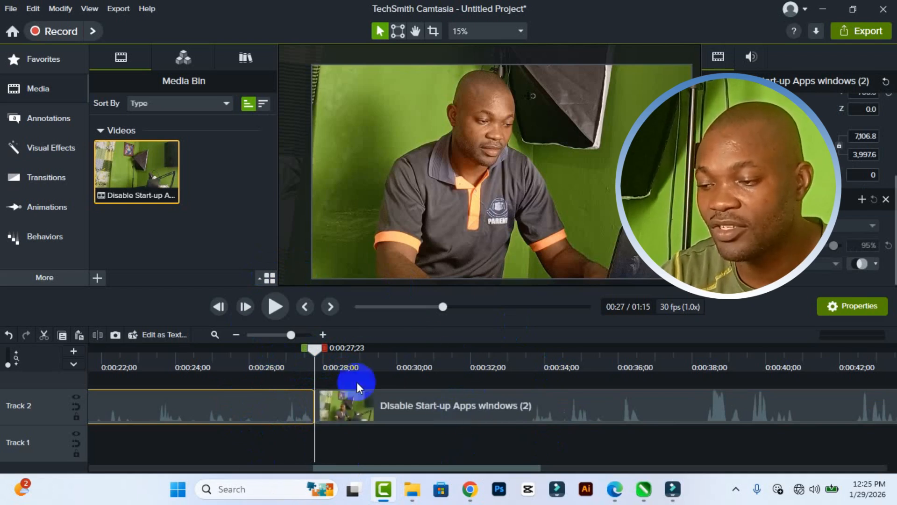
# Split the second Track 2 clip at 0:00:33;17, where the silent stretch ends.
pyautogui.moveTo(391, 404)
pyautogui.mouseDown()
pyautogui.moveTo(425, 422)
pyautogui.moveTo(385, 410)
pyautogui.mouseUp()
pyautogui.moveTo(314, 348); pyautogui.dragTo(530, 356)
pyautogui.press('s')
pyautogui.click(519, 407)
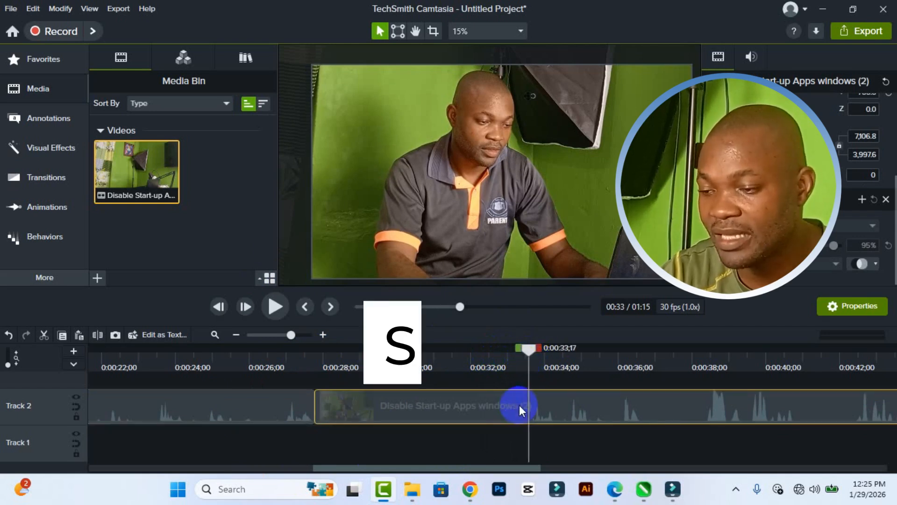
pyautogui.press('s')
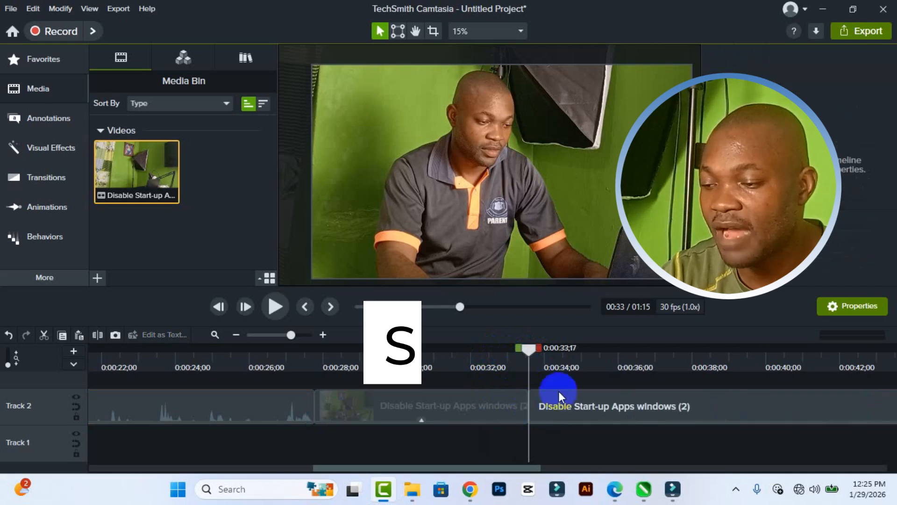
# Delete the silent middle segment on Track 2 and move the following clip back against the first one to close the gap.
pyautogui.click(457, 400)
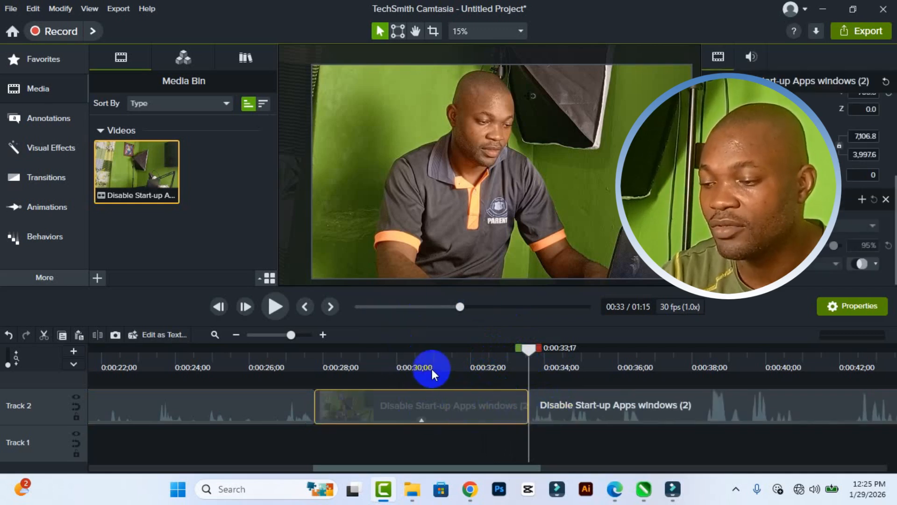
pyautogui.click(433, 351)
pyautogui.moveTo(433, 348); pyautogui.dragTo(357, 373)
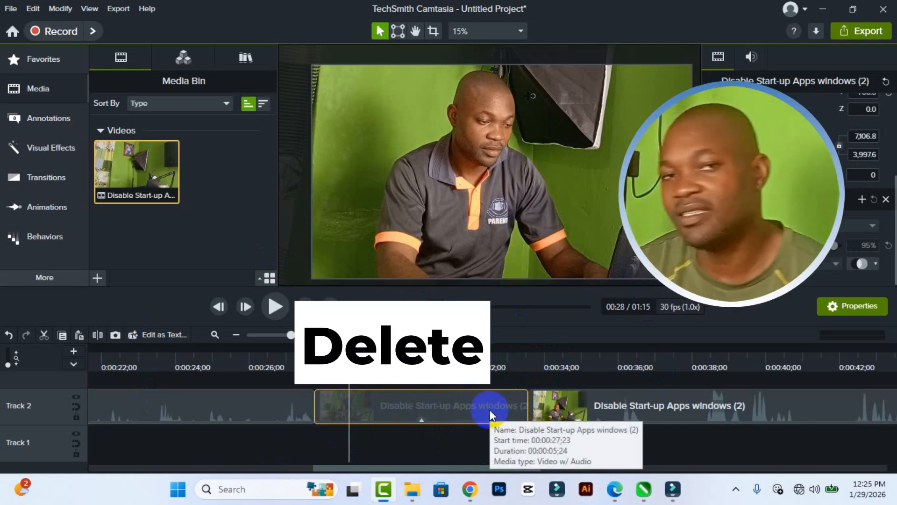
pyautogui.press('Delete')
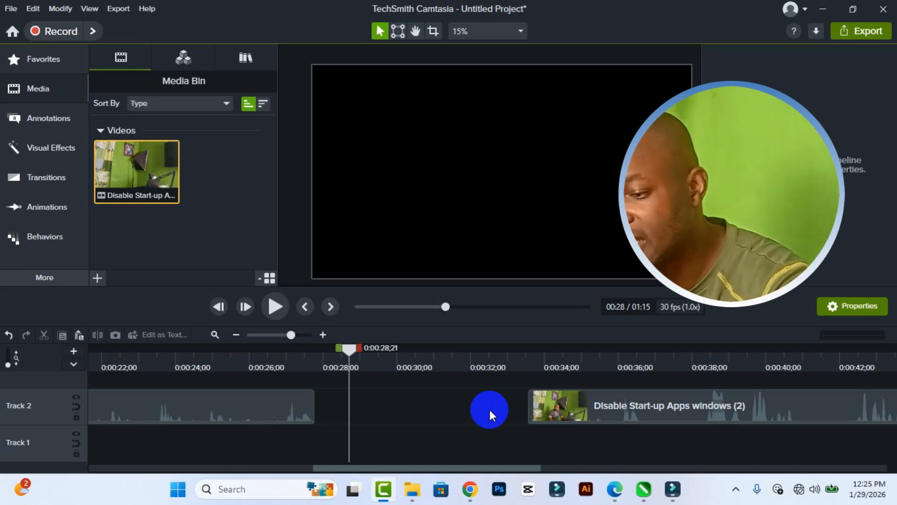
pyautogui.moveTo(542, 409); pyautogui.dragTo(334, 408)
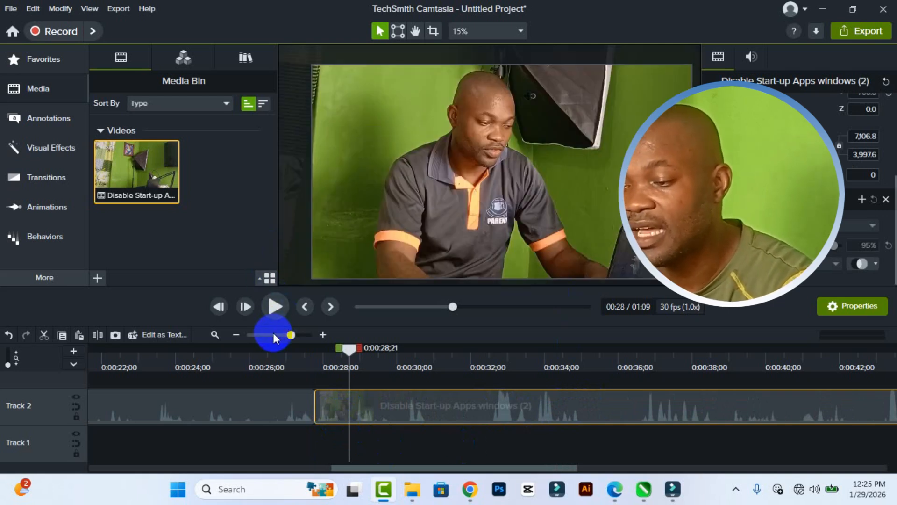
# Select the timeline range from 0:00:30;22 to 0:00:32;17 and cut it, closing the gap within the second clip.
pyautogui.click(429, 349)
pyautogui.moveTo(434, 349)
pyautogui.mouseDown()
pyautogui.moveTo(498, 362)
pyautogui.moveTo(429, 361)
pyautogui.mouseUp()
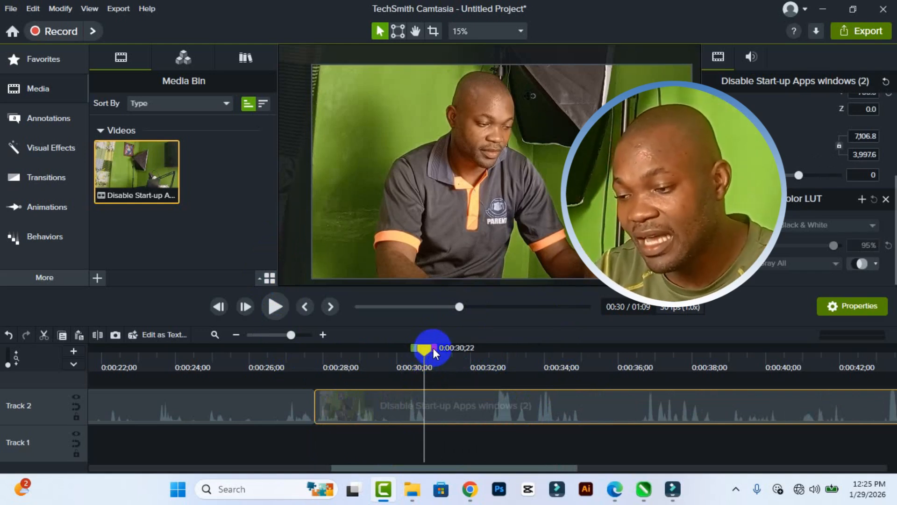
pyautogui.moveTo(434, 348); pyautogui.dragTo(504, 348)
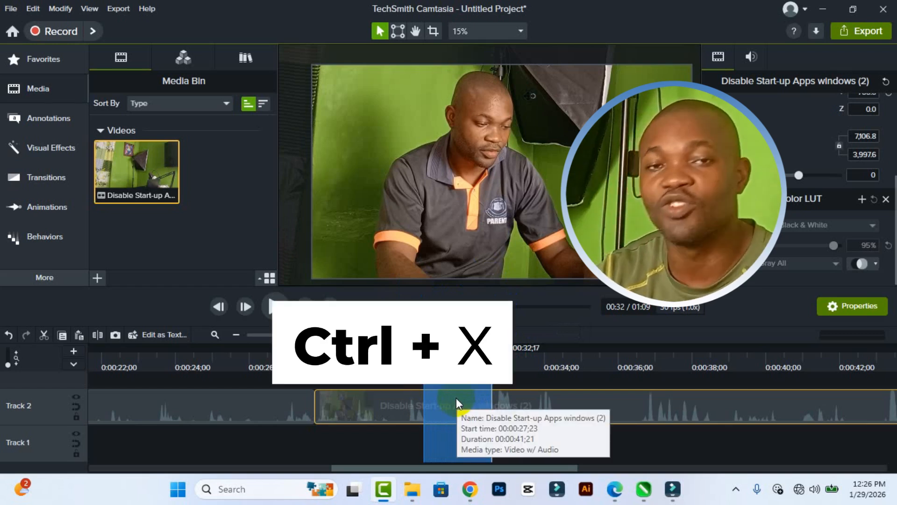
pyautogui.hotkey('ctrl', 'x')
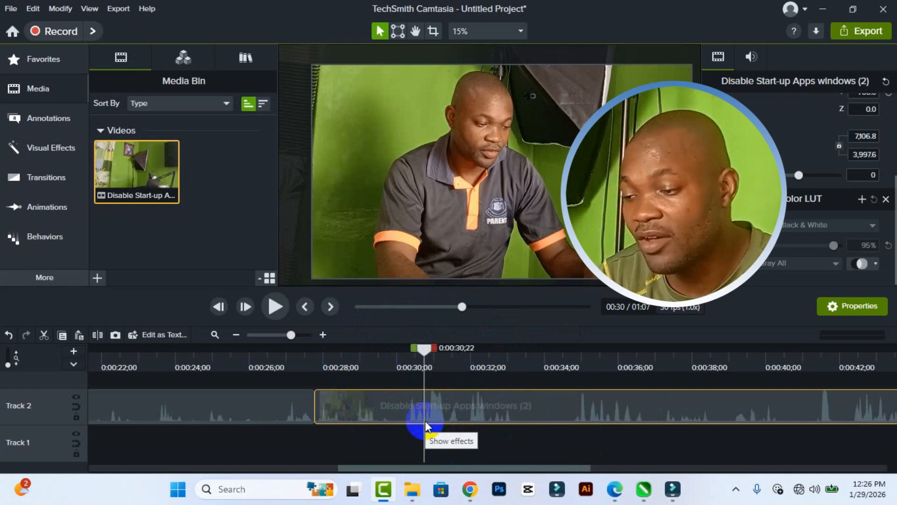
pyautogui.moveTo(424, 347); pyautogui.dragTo(431, 353)
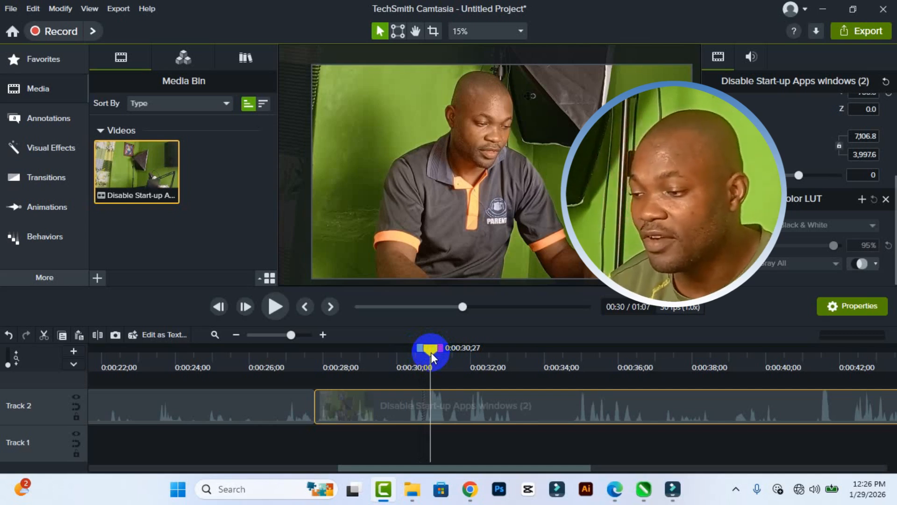
# Cut the unwanted ending of the second clip by selecting from about 0:01:02 to 0:01:21;03 and removing that range.
pyautogui.click(279, 335)
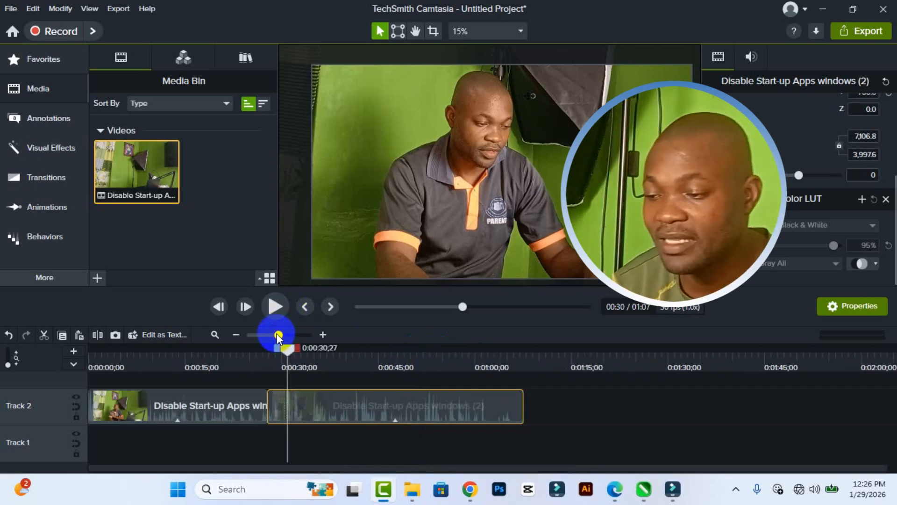
pyautogui.click(491, 349)
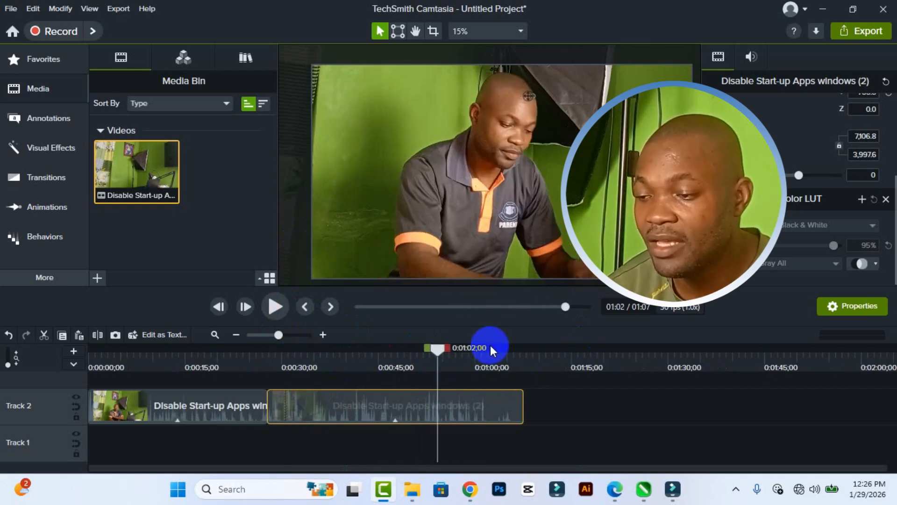
pyautogui.moveTo(490, 346); pyautogui.dragTo(621, 341)
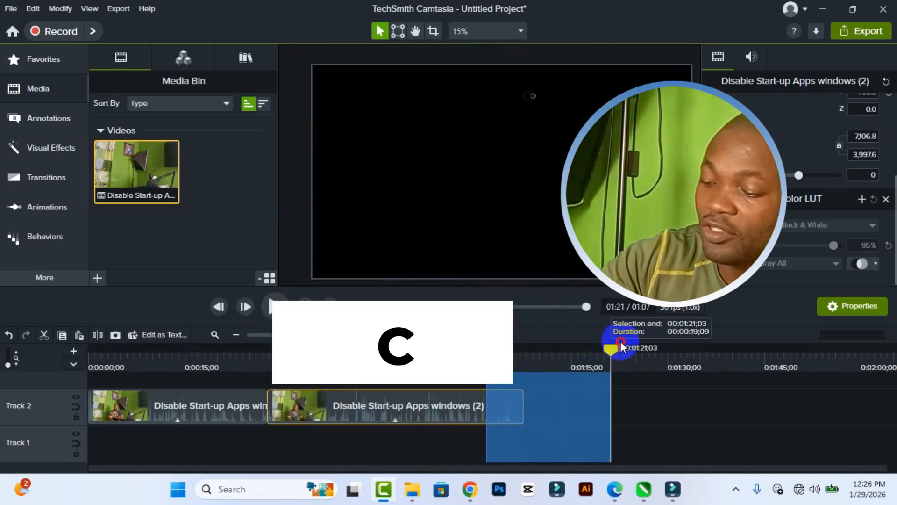
pyautogui.hotkey('ctrl', 'x')
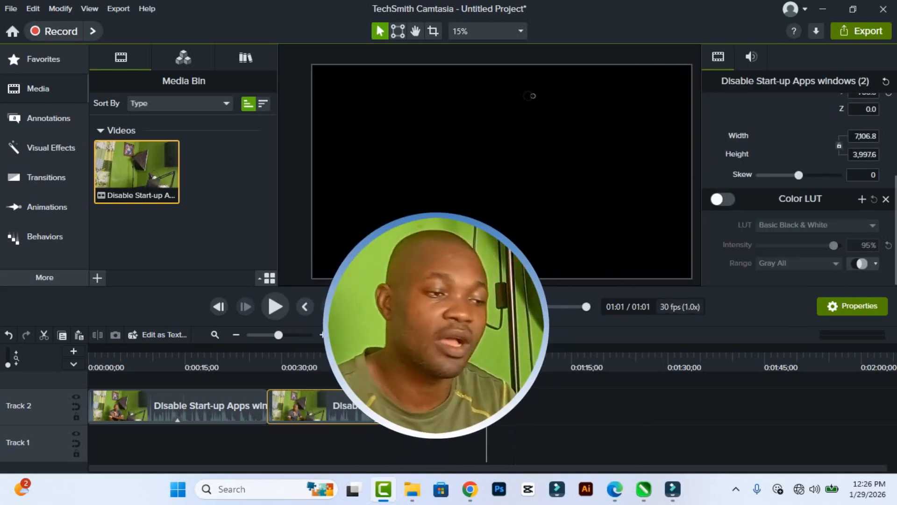
pyautogui.doubleClick(450, 406)
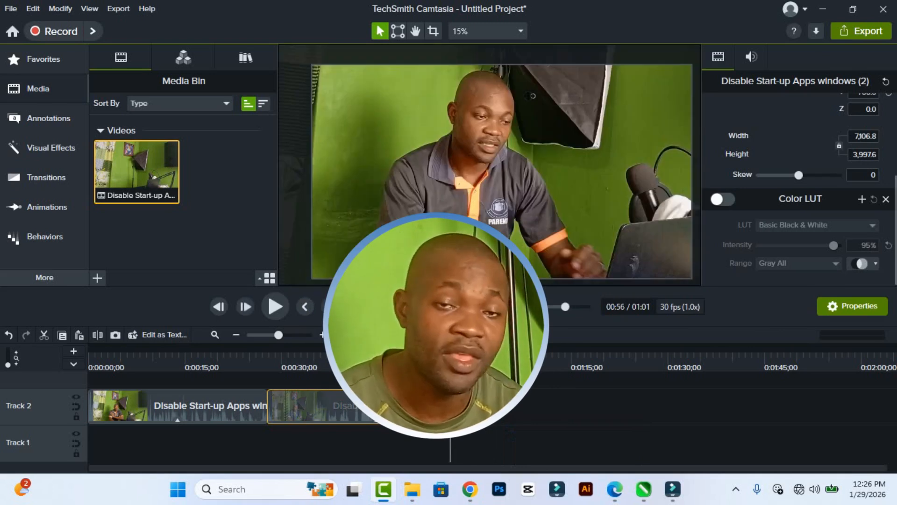